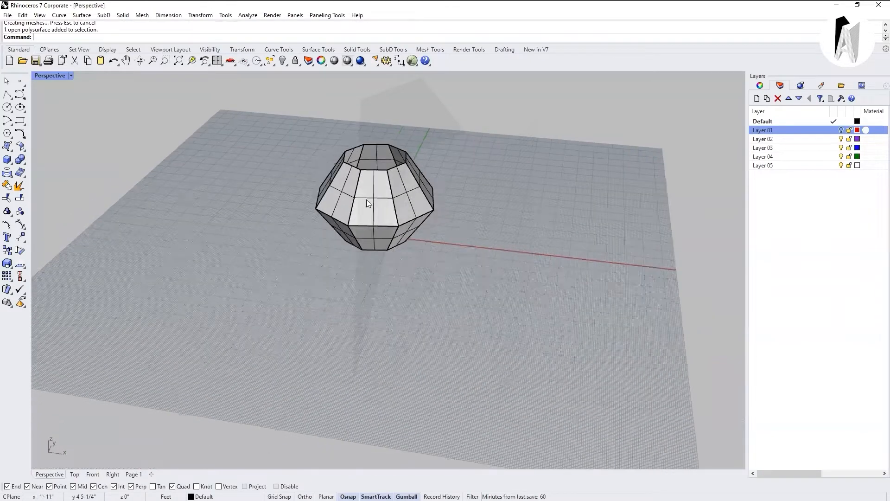
Unroll the faceted polysurface into separate flat faces with UnrollSrf, keeping Explode set to Yes
scroll(366, 201, up, 4)
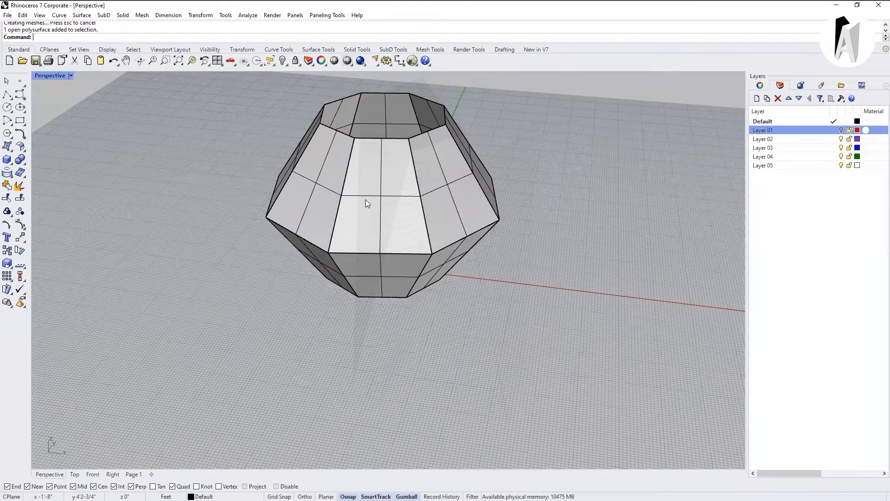
scroll(423, 195, down, 3)
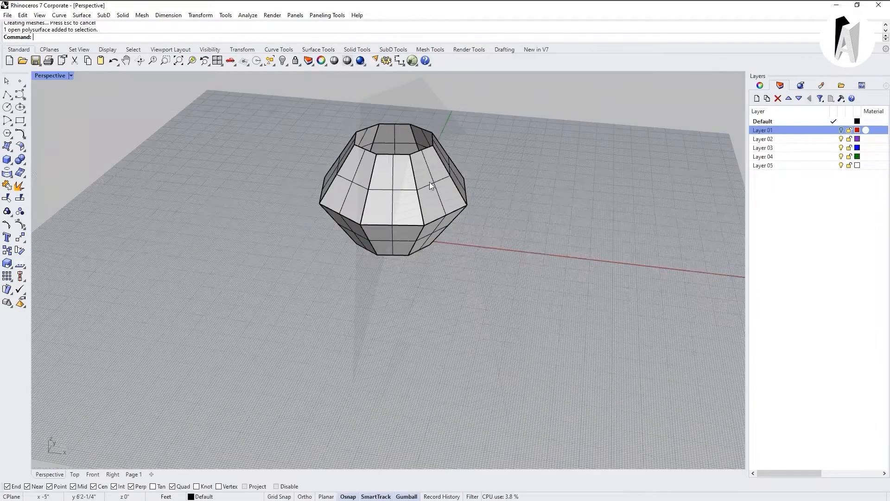
right_drag(375, 185, 375, 171)
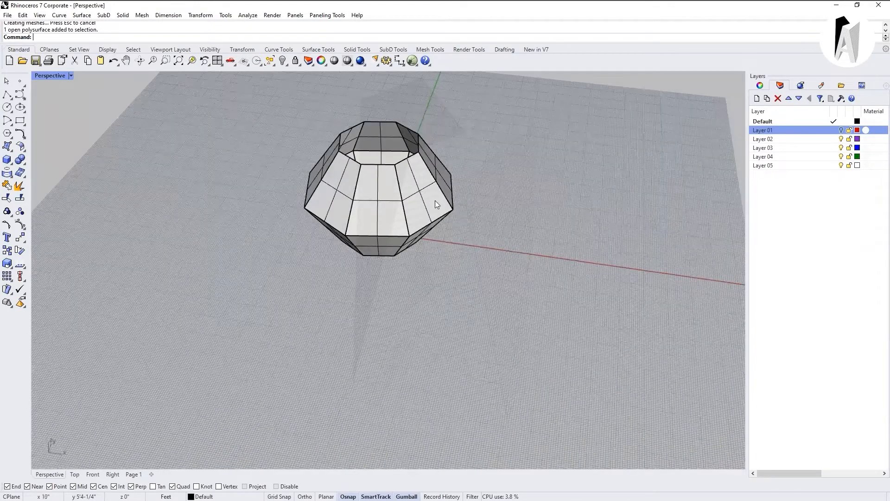
scroll(426, 196, up, 4)
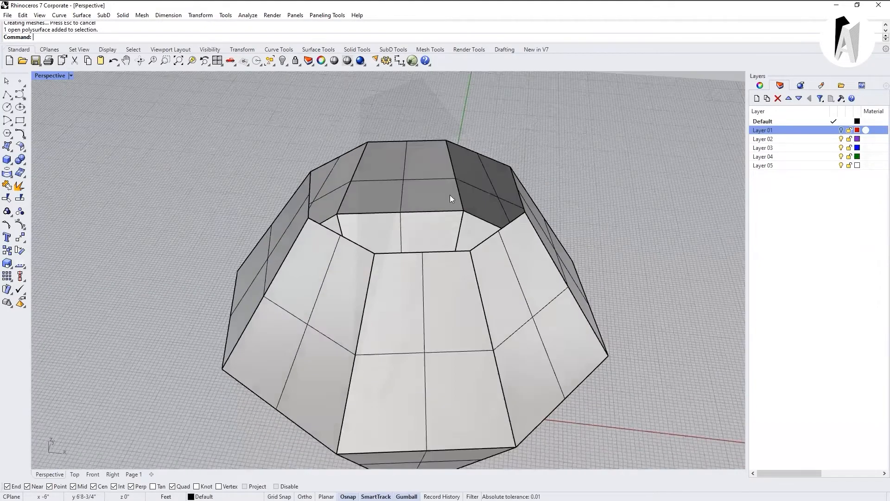
click(447, 267)
text(UNrollSrf)
key(Return)
scroll(349, 267, down, 5)
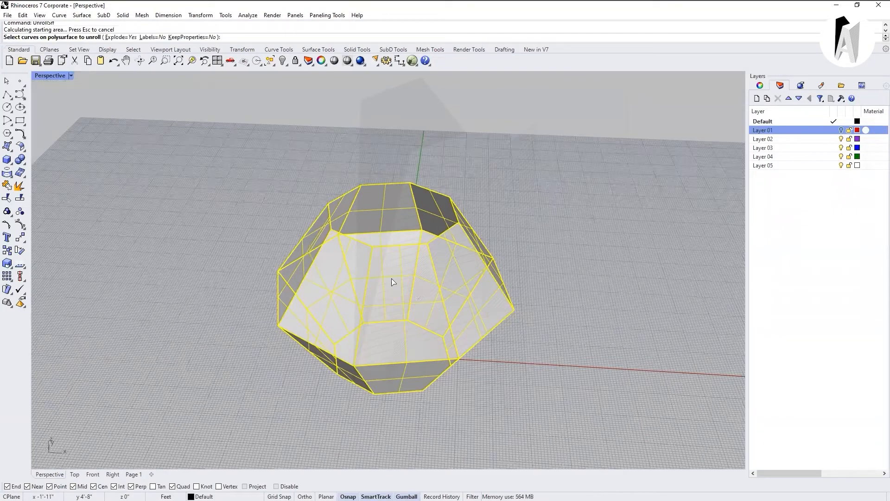
scroll(519, 342, down, 2)
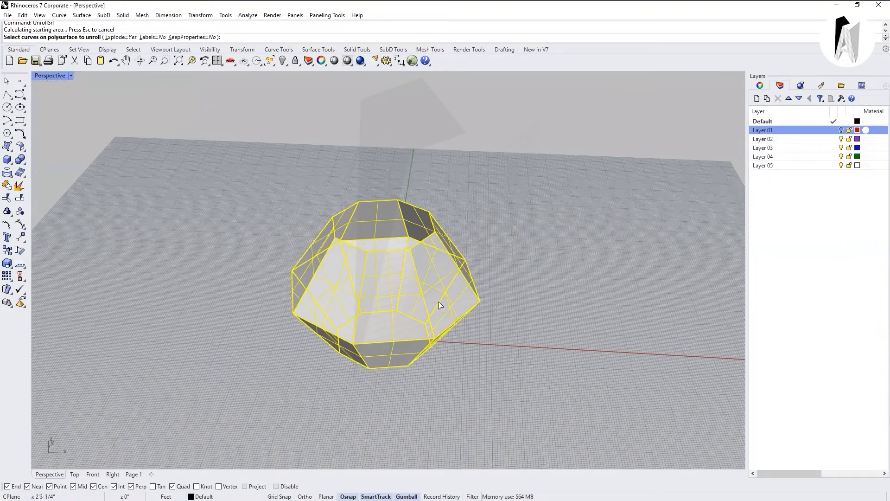
key(Return)
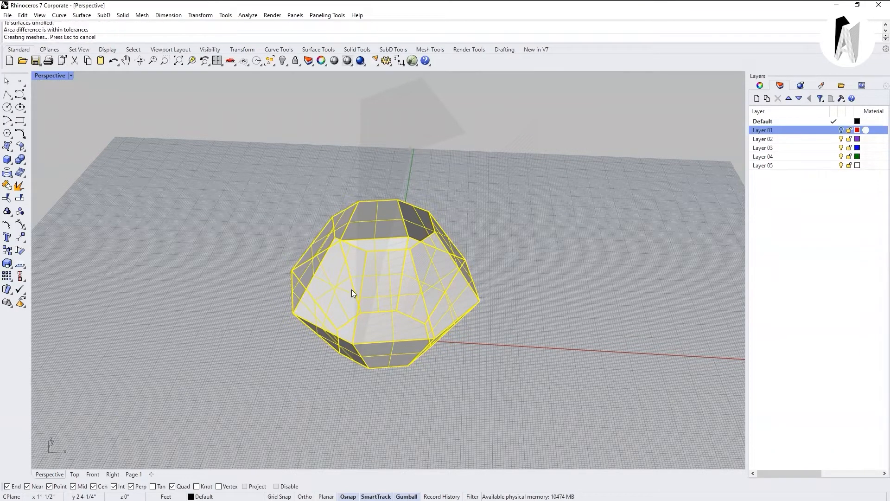
scroll(352, 297, down, 4)
scroll(355, 291, down, 15)
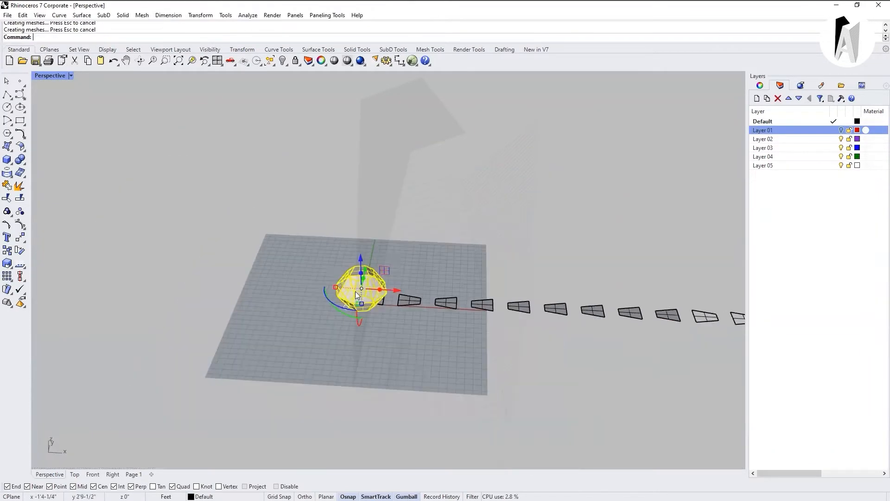
Move the polysurface clear of the unrolled faces and hide the three polygon curves left near the origin
scroll(395, 309, up, 5)
click(399, 311)
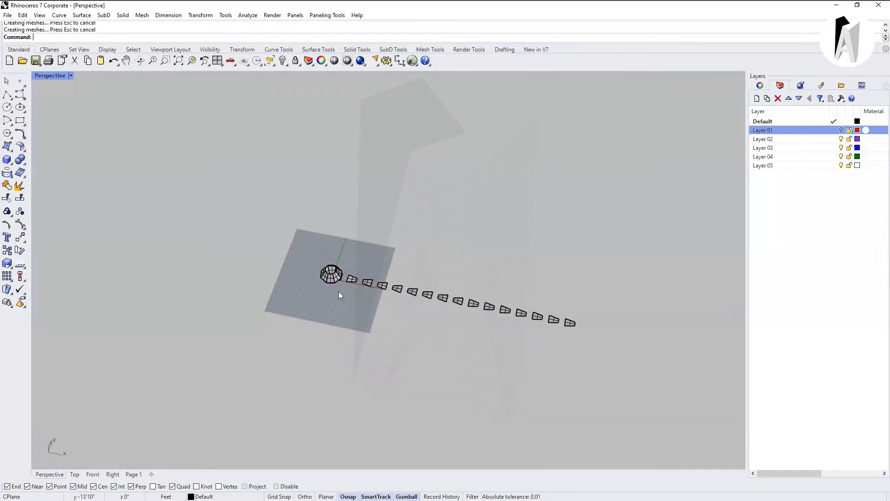
scroll(343, 290, up, 5)
click(360, 290)
drag(385, 290, 282, 265)
click(377, 352)
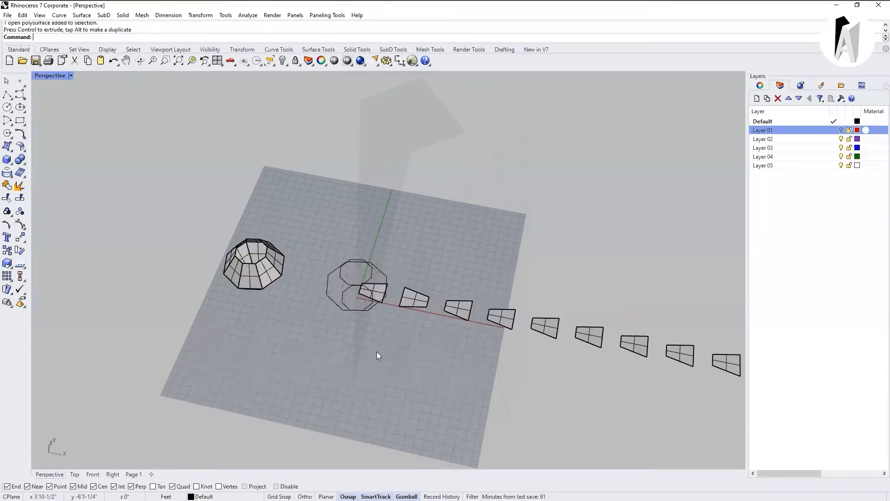
click(335, 274)
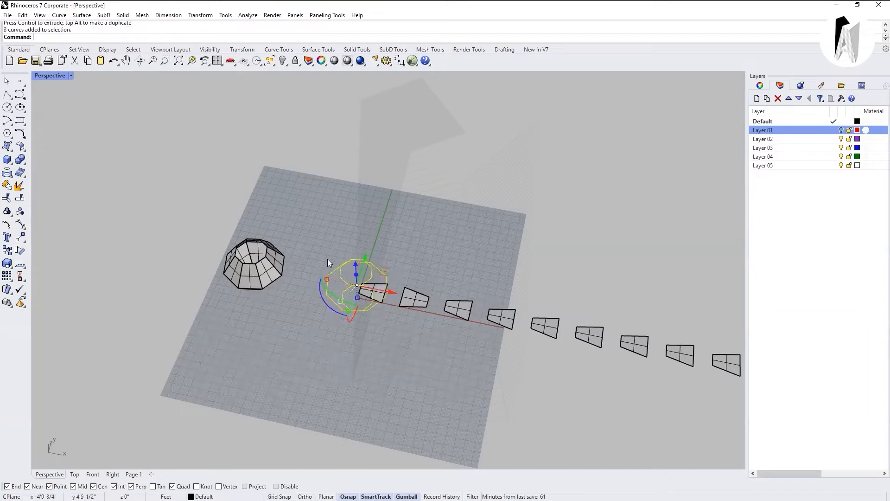
key(Return)
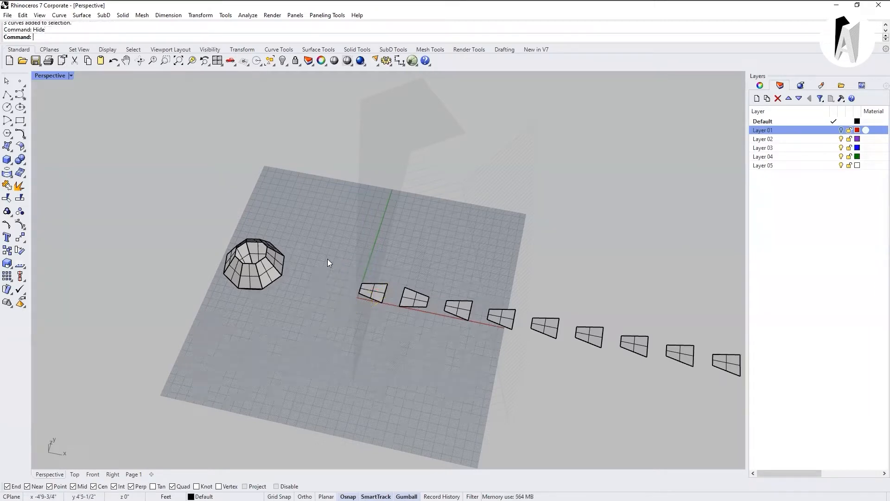
Select the row of separate unrolled faces and compare them with the facets of the source polysurface
scroll(327, 259, down, 2)
scroll(374, 320, up, 5)
scroll(587, 320, down, 4)
drag(704, 365, 324, 210)
click(402, 365)
drag(683, 340, 330, 218)
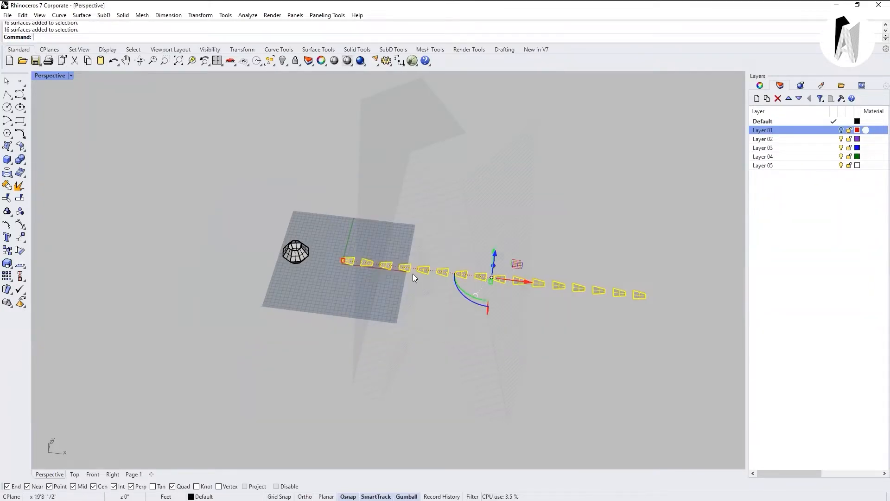
scroll(361, 266, up, 4)
scroll(205, 232, up, 2)
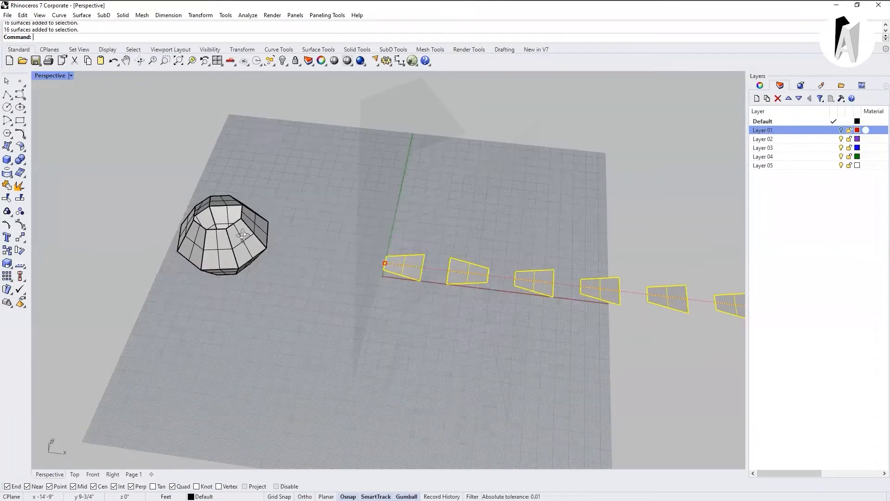
right_drag(243, 236, 292, 204)
scroll(226, 209, up, 5)
right_drag(409, 326, 412, 329)
scroll(404, 326, down, 10)
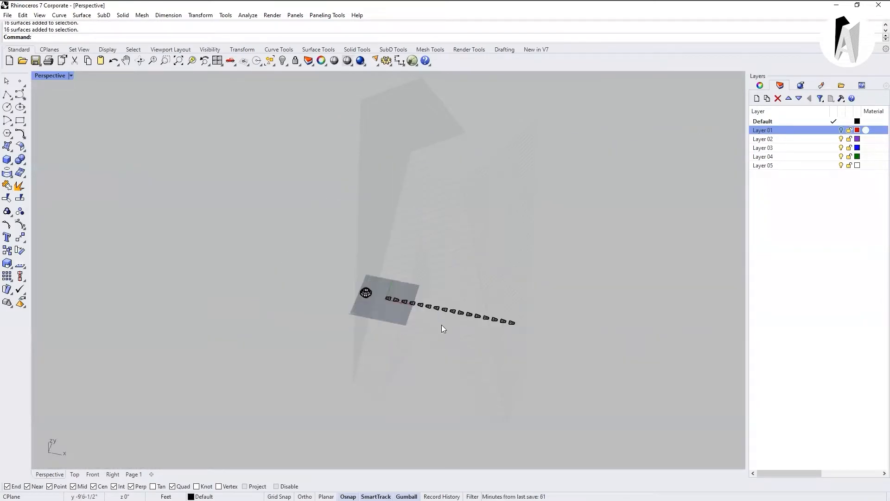
Delete all the separately unrolled faces in the row
drag(583, 364, 383, 259)
scroll(387, 296, up, 10)
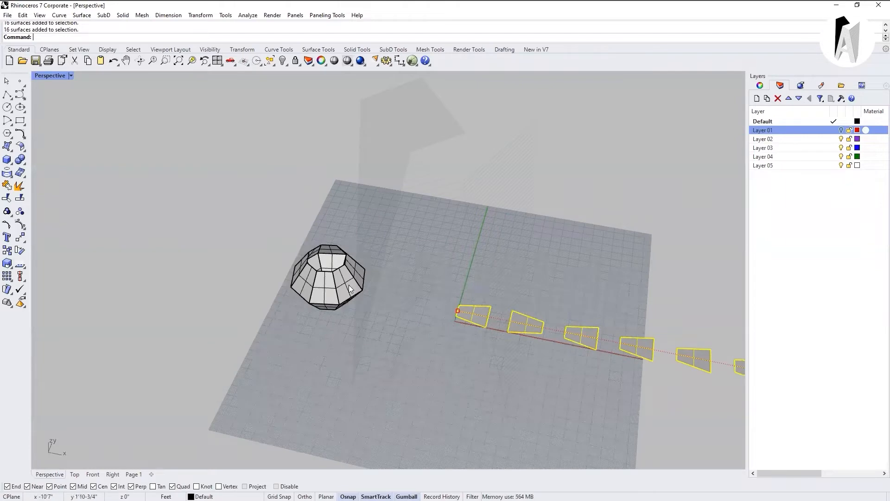
key(Delete)
Unroll the polysurface again with UnrollSrf, setting Explode to No so the flat faces stay joined
scroll(343, 283, up, 5)
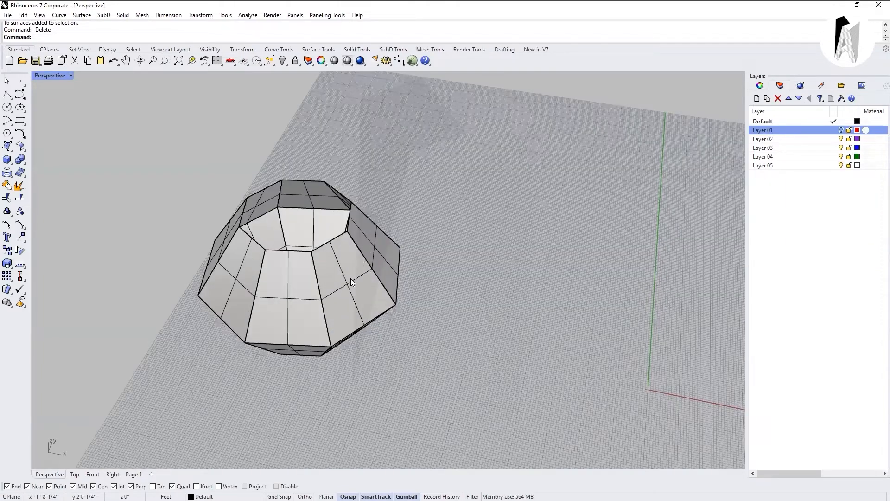
click(352, 282)
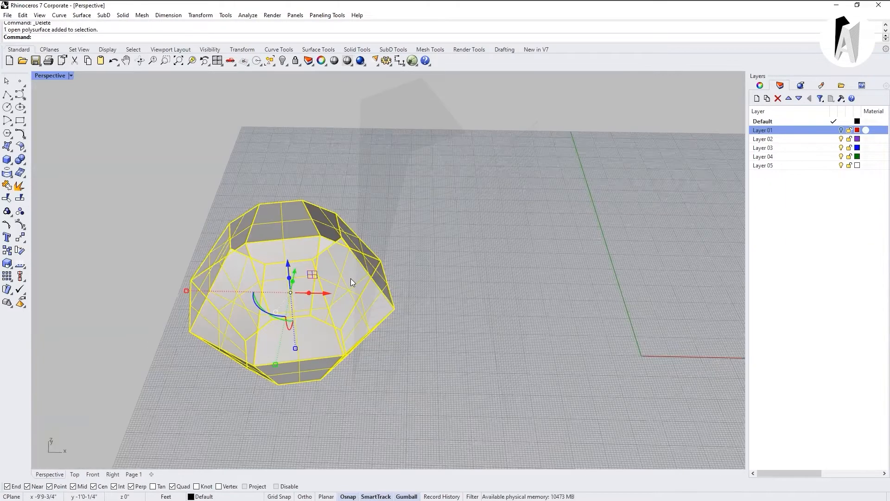
text(unrollsrf)
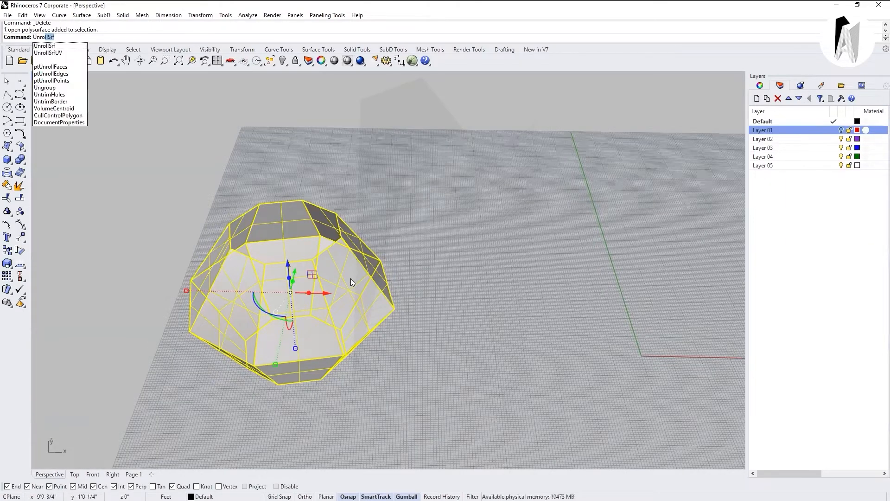
key(Return)
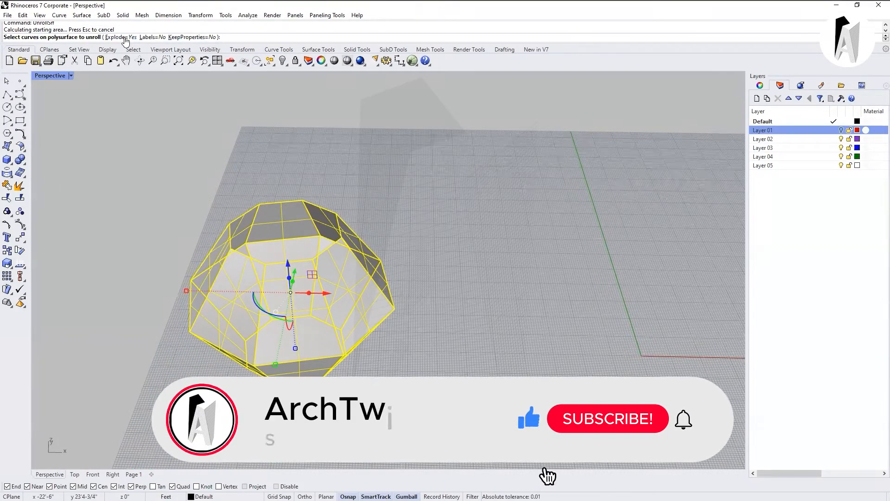
click(122, 37)
scroll(439, 248, down, 3)
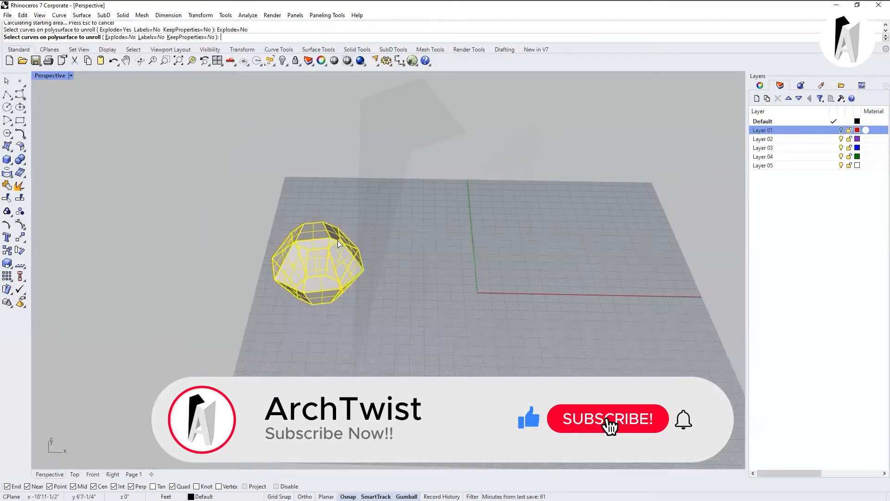
key(Return)
Move the source polysurface beyond the unrolled strip on the positive X side and switch the viewport to Wireframe
drag(319, 255, 618, 246)
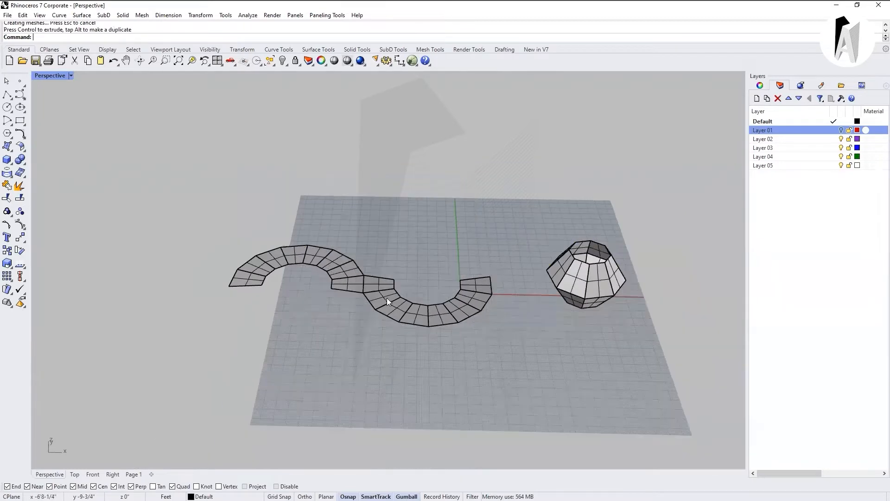
scroll(415, 302, up, 4)
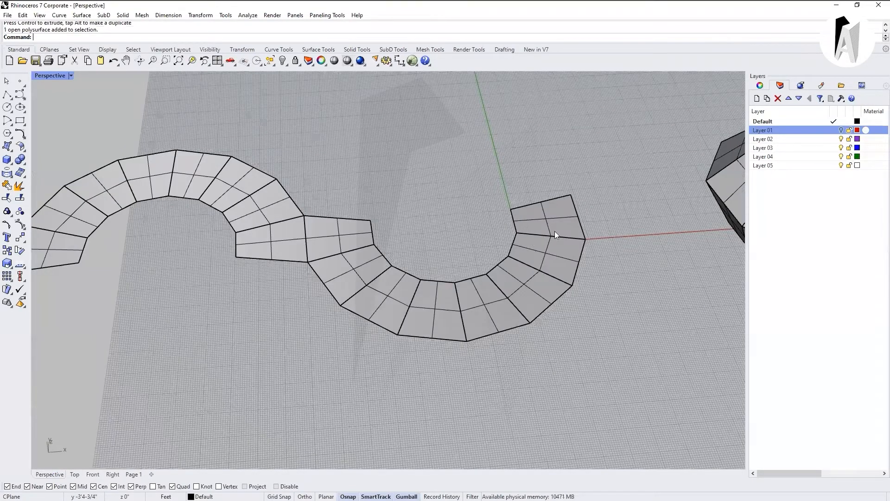
click(550, 245)
click(620, 287)
click(71, 76)
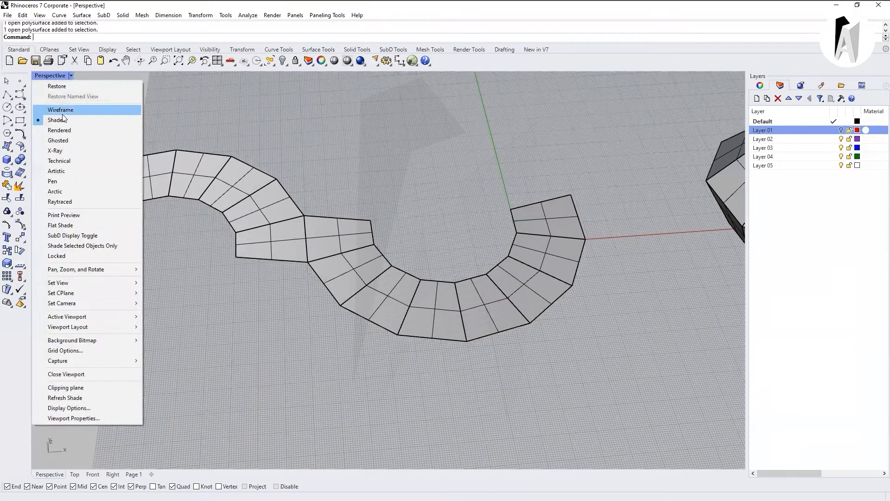
click(62, 110)
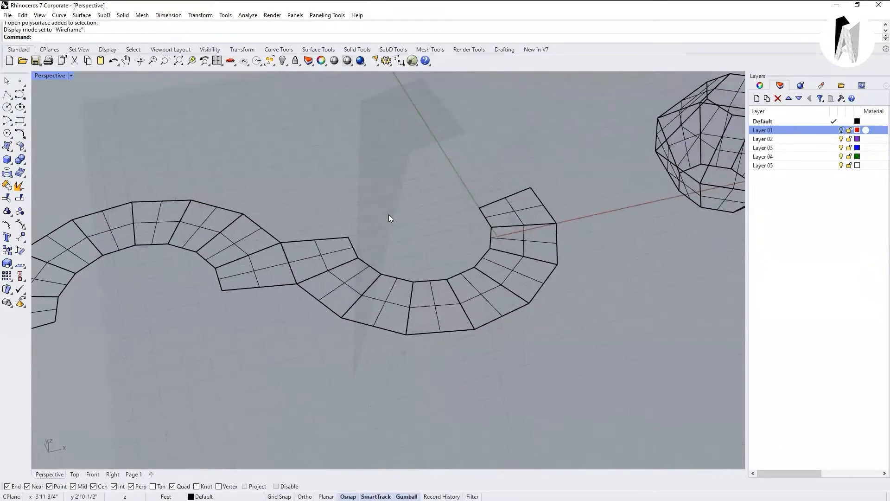
Undo the last move and reposition the source polysurface along X beyond the end of the unrolled strip
key(ctrl+z)
drag(251, 244, 713, 204)
key(Escape)
Return the viewport to Shaded display and move the source polysurface farther from the strip along X
click(70, 76)
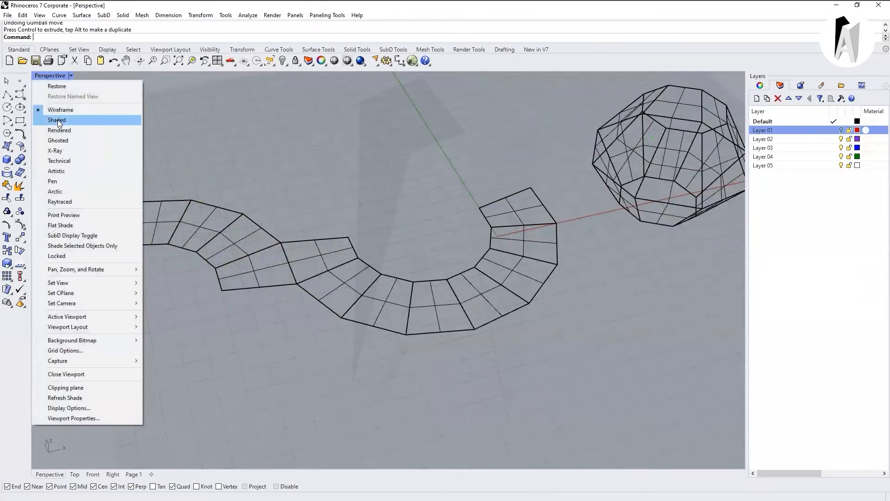
click(58, 120)
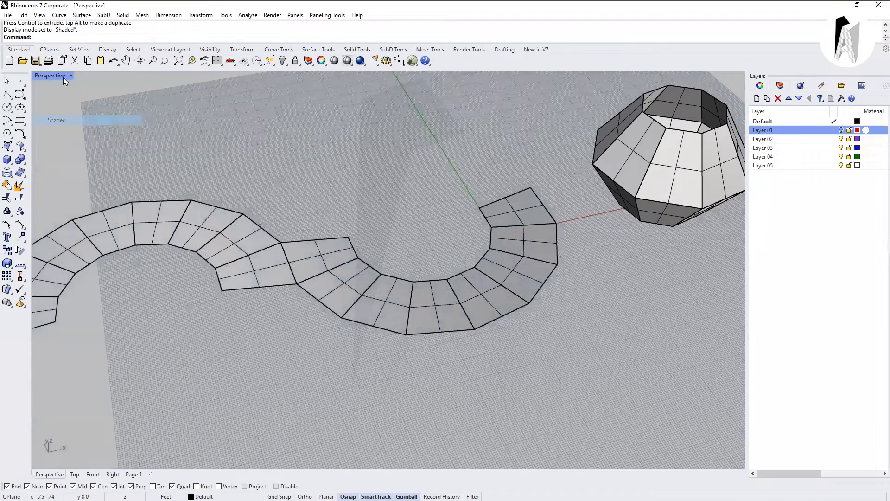
scroll(321, 241, down, 6)
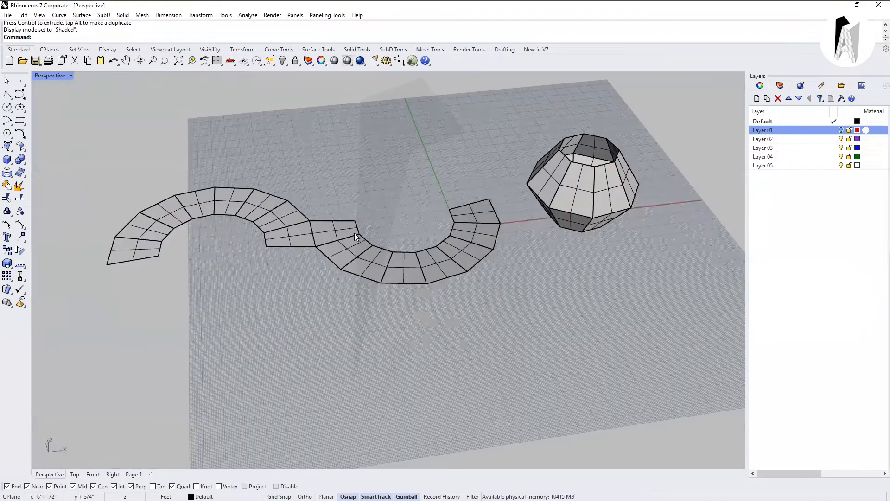
scroll(356, 233, down, 3)
click(473, 220)
drag(500, 211, 585, 210)
click(478, 280)
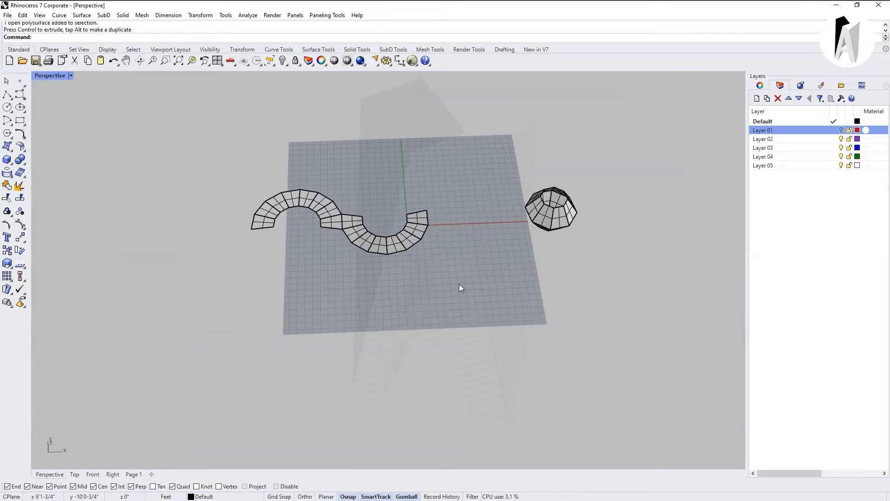
Duplicate all edges of the unrolled strip with DupEdge and move the copied curves clear of it in negative X
text(DupEdge)
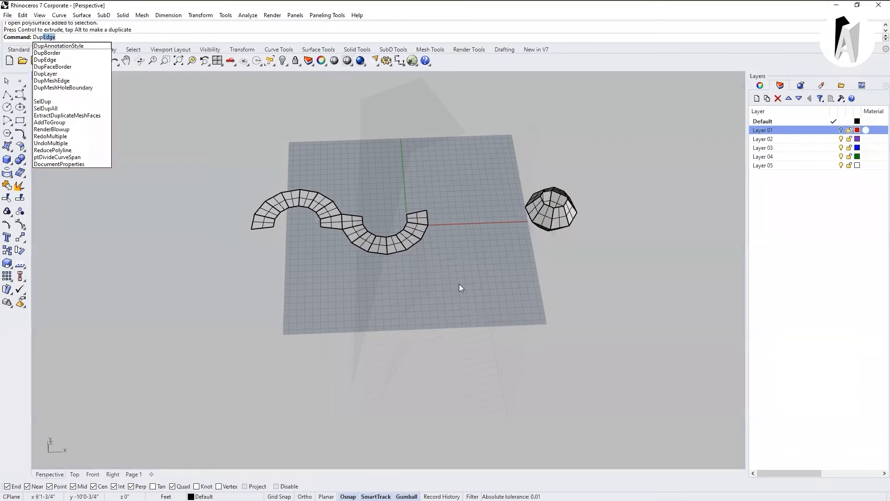
key(Return)
drag(451, 325, 246, 182)
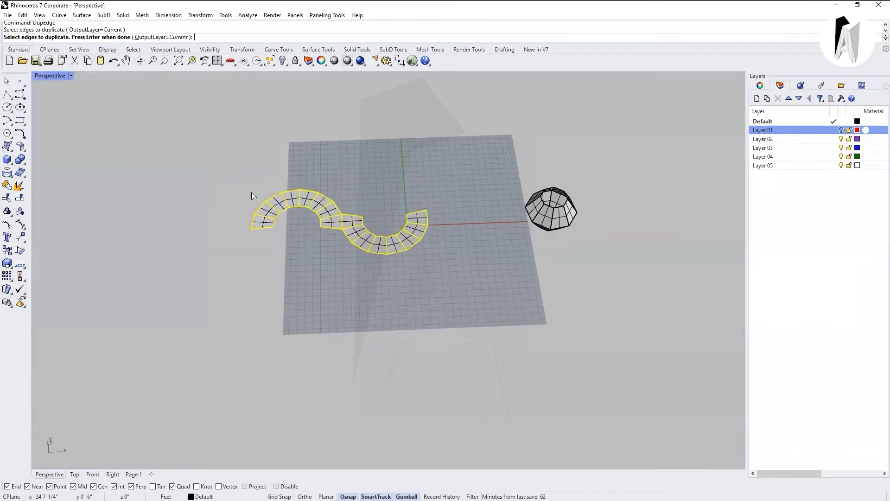
key(Return)
drag(372, 221, 153, 228)
click(238, 201)
Select the duplicated edge curves and examine the flat outline they form beside the unrolled strip
scroll(241, 257, down, 5)
scroll(241, 257, up, 9)
drag(85, 147, 429, 313)
click(338, 338)
scroll(177, 210, down, 4)
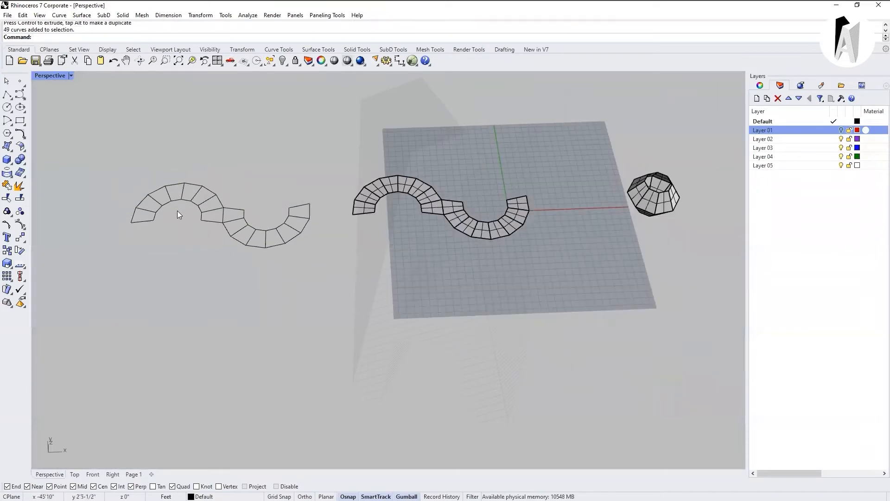
scroll(237, 212, up, 4)
scroll(250, 211, down, 3)
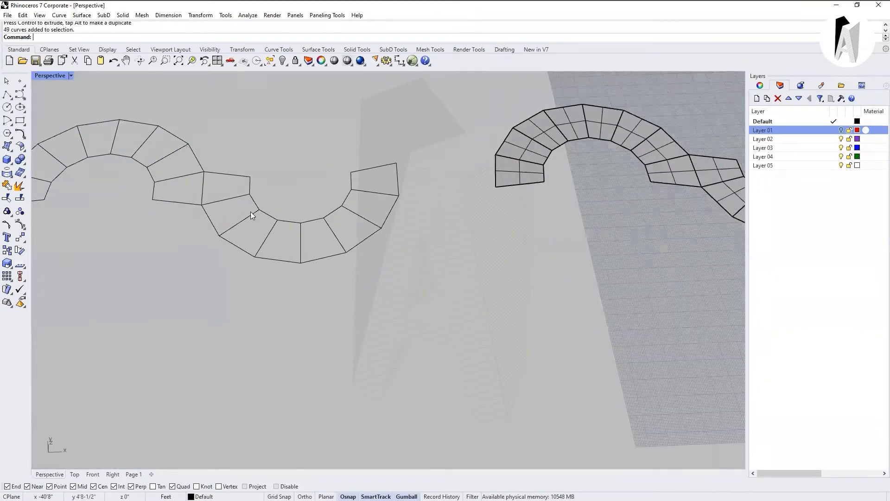
Move the source polysurface back along X, closer to the unrolled strip
right_drag(346, 217, 598, 205)
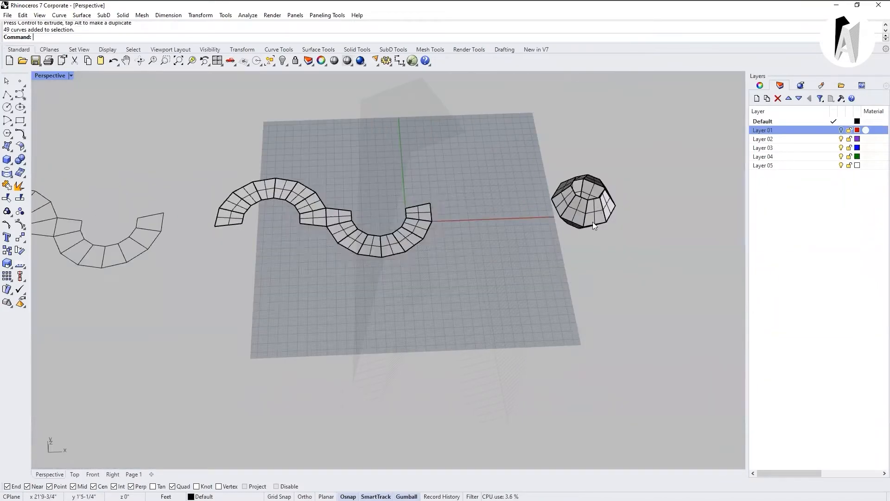
click(597, 205)
scroll(597, 205, up, 4)
scroll(503, 243, down, 6)
drag(493, 242, 432, 243)
click(490, 299)
scroll(327, 265, down, 4)
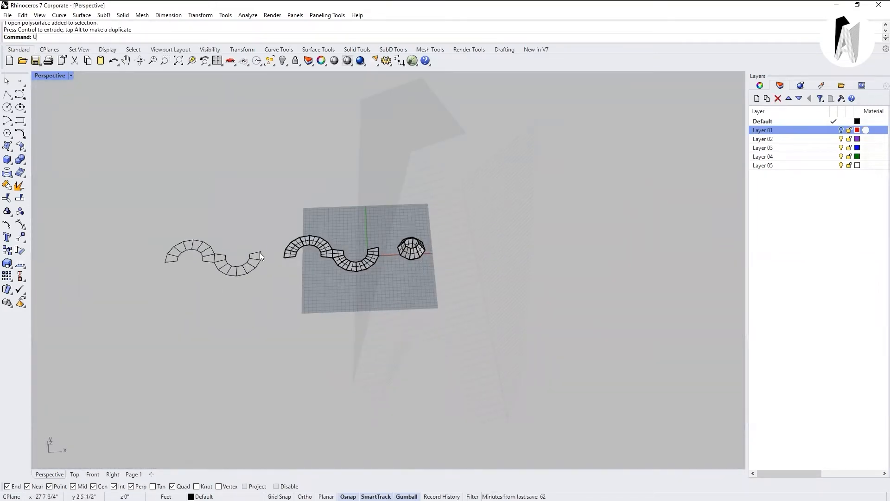
Set the UnrollSrf options to Labels=Yes while keeping Explode=No
text(nrollSrf)
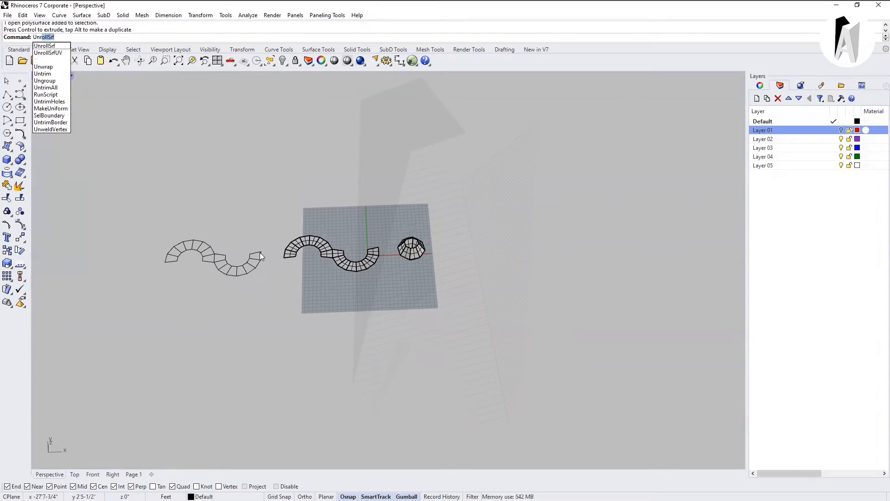
key(Return)
scroll(406, 267, up, 3)
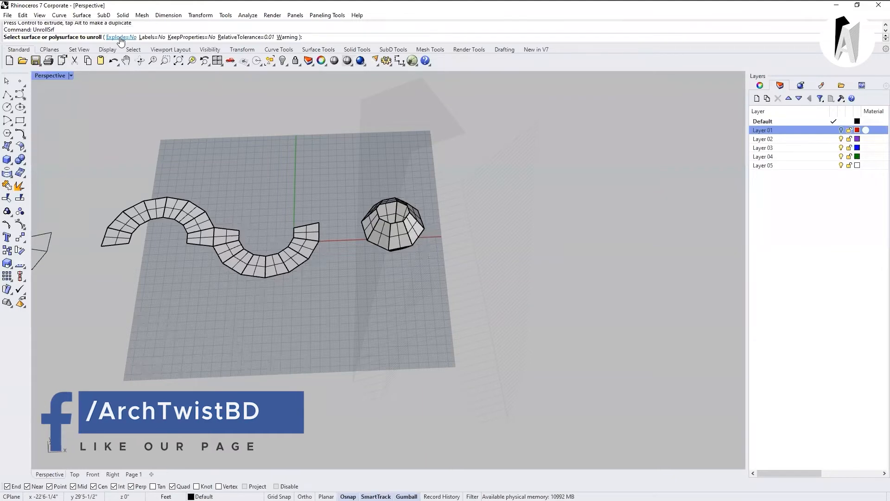
scroll(278, 195, down, 4)
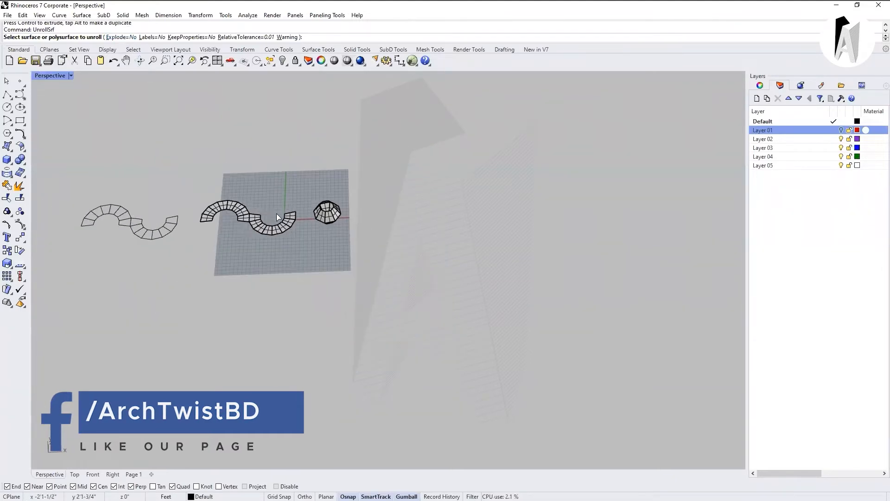
scroll(142, 207, up, 3)
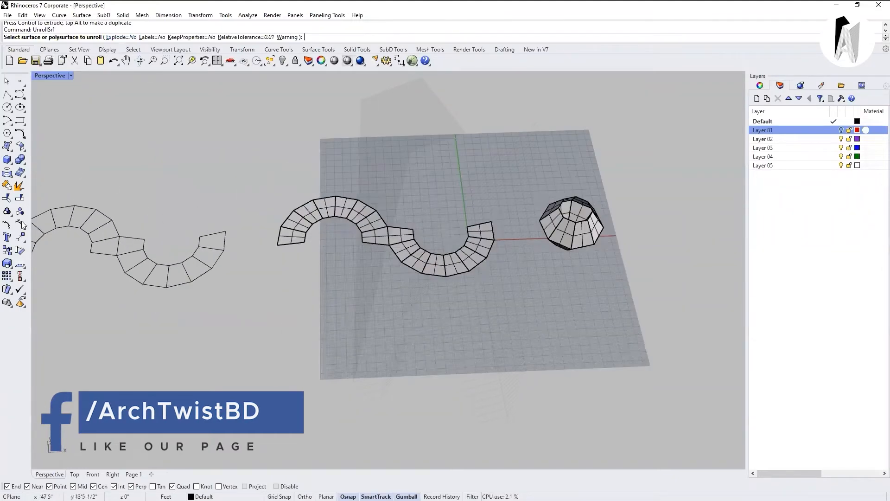
click(153, 37)
scroll(165, 120, down, 3)
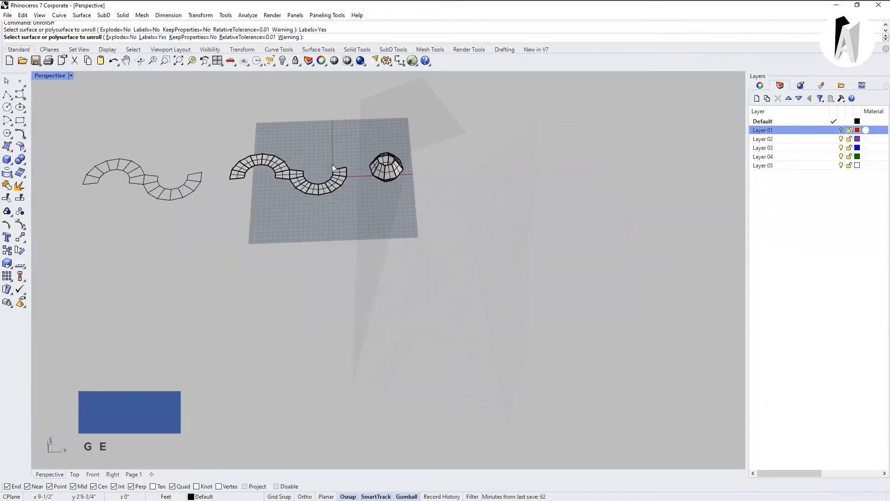
scroll(364, 181, up, 4)
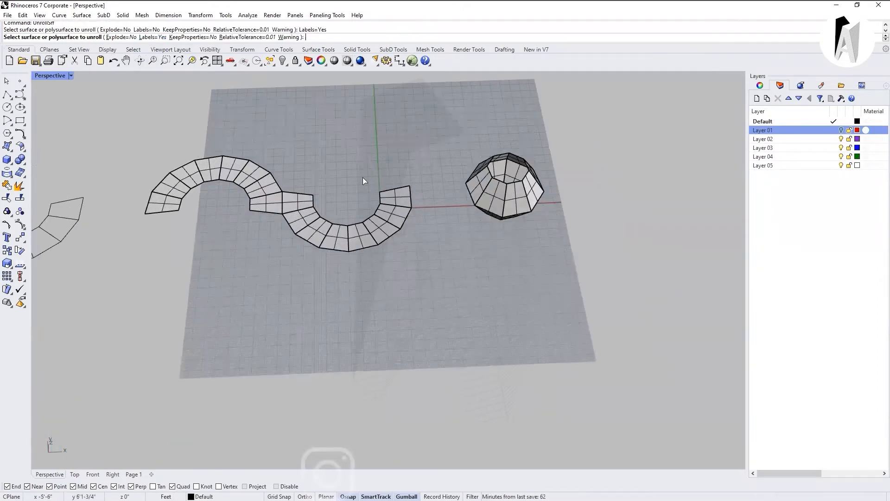
Unroll the source polysurface with UnrollSrf as one joined flat strip, with matching number labels on its edges, and clear the selection
click(518, 202)
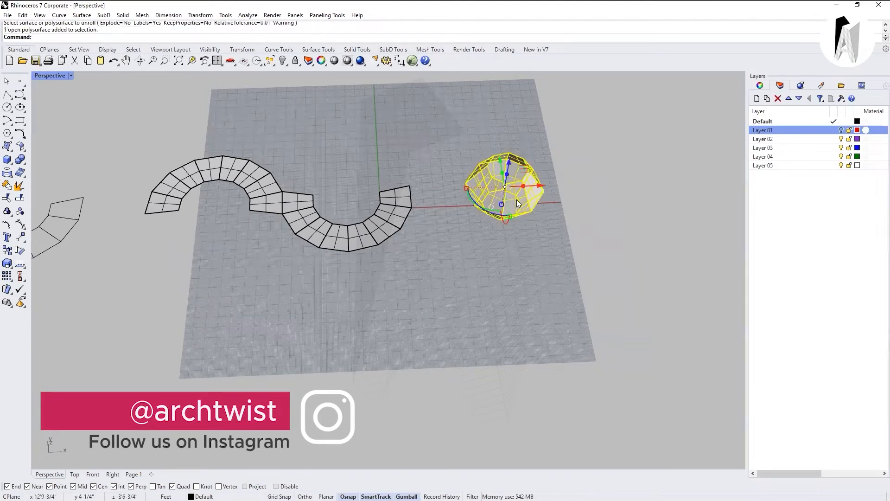
text(UnrollSrf)
key(Return)
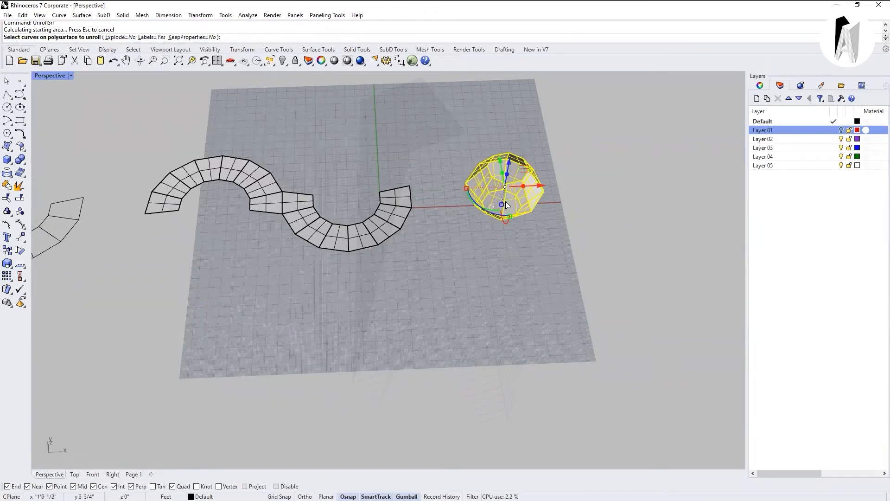
key(Return)
scroll(349, 161, down, 4)
scroll(401, 181, up, 7)
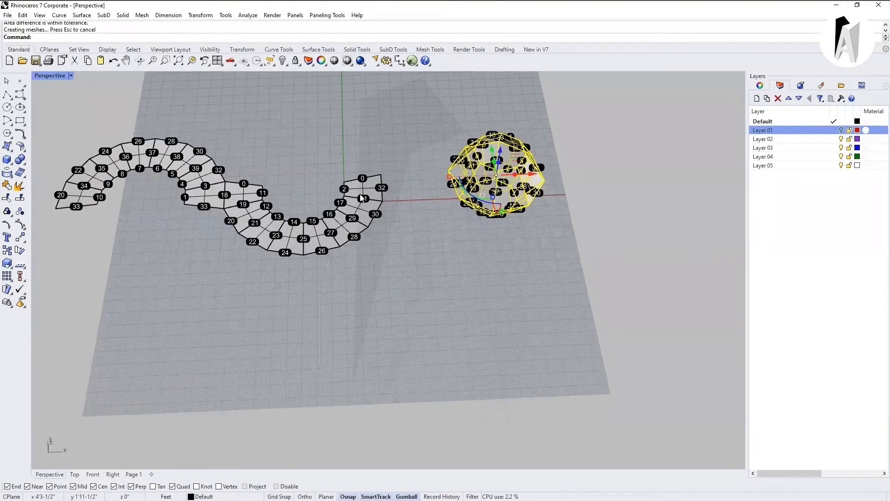
click(485, 231)
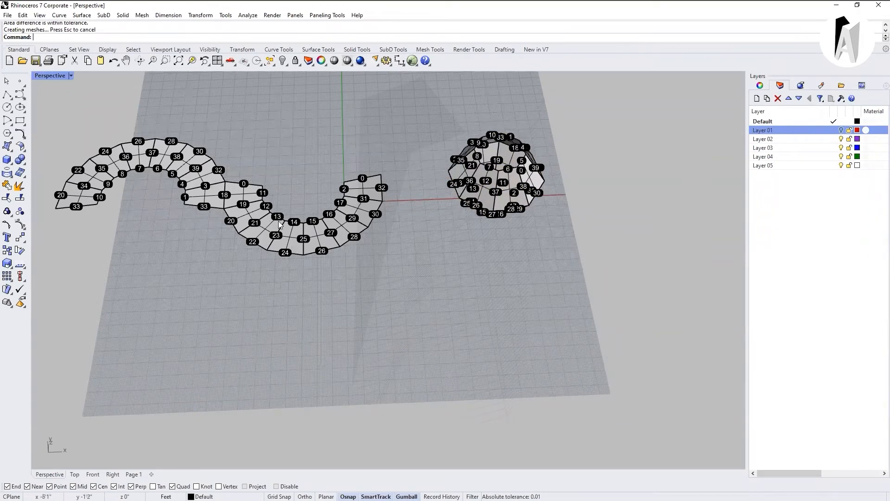
Compare the edge numbers around the end face of the flat strip, such as 0, 2, 31 and 32, with those on the source polysurface
scroll(268, 219, up, 3)
scroll(464, 153, up, 3)
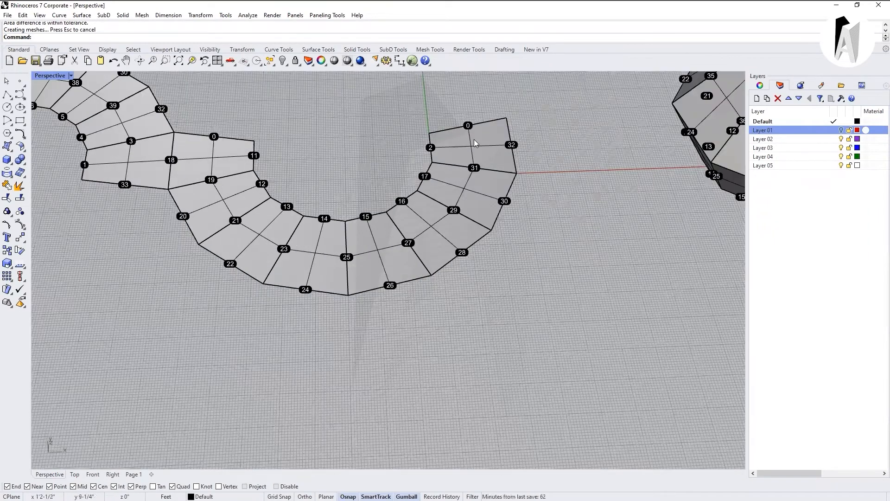
scroll(424, 163, up, 2)
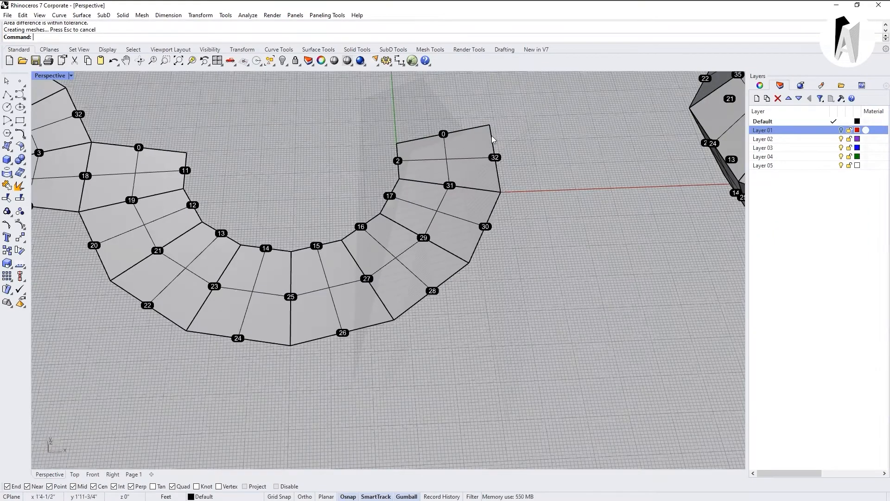
scroll(407, 189, down, 2)
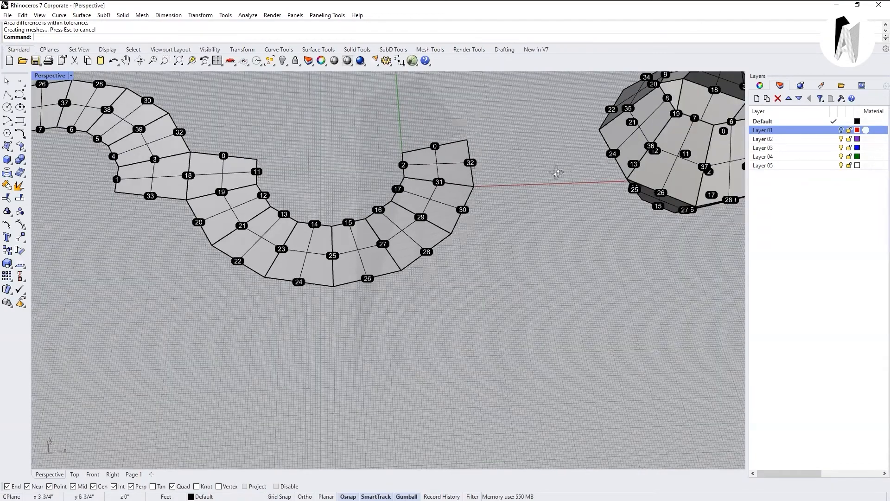
right_drag(499, 136, 566, 163)
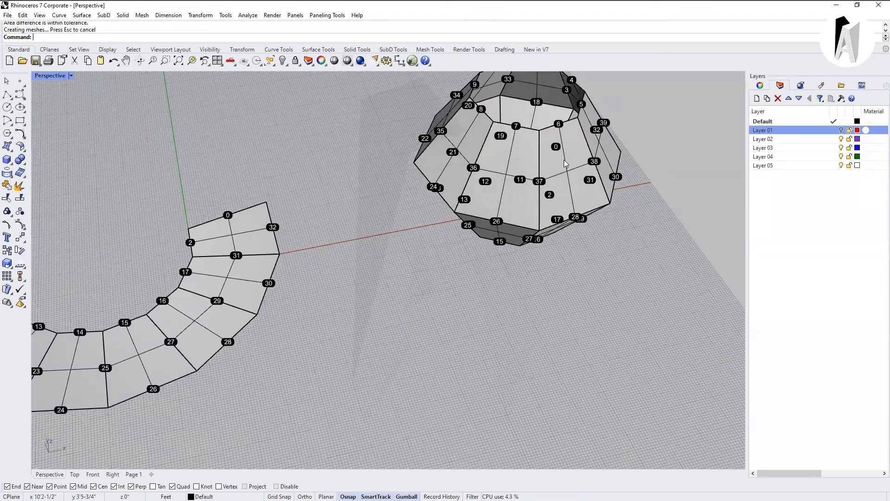
click(351, 235)
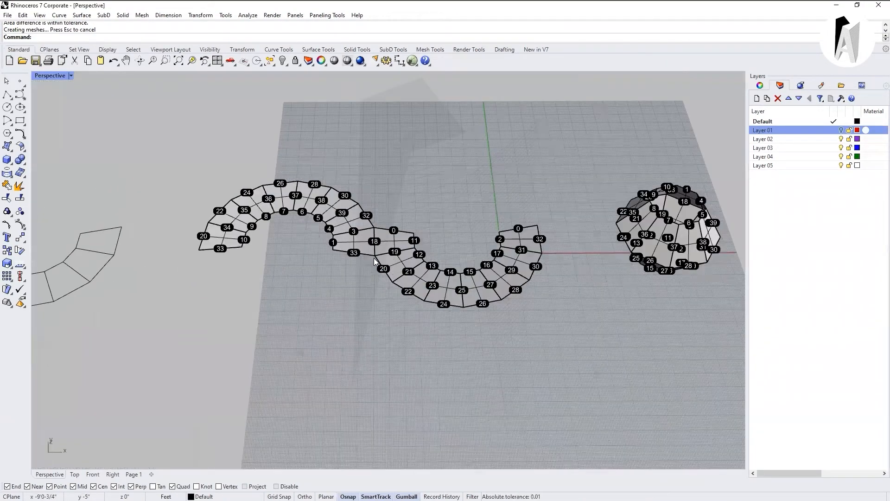
Mark the matching edge pairs numbered 33, 32 and 30 on the labelled strip with red freehand strokes
scroll(392, 268, up, 3)
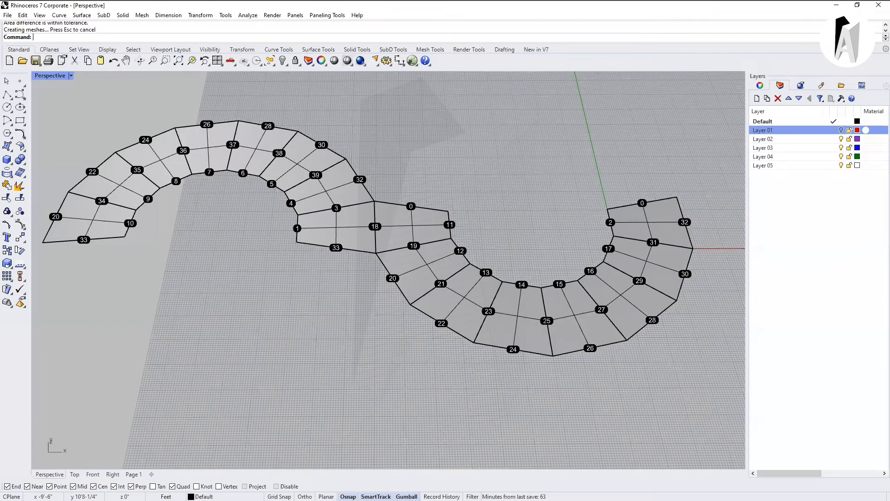
drag(298, 241, 369, 253)
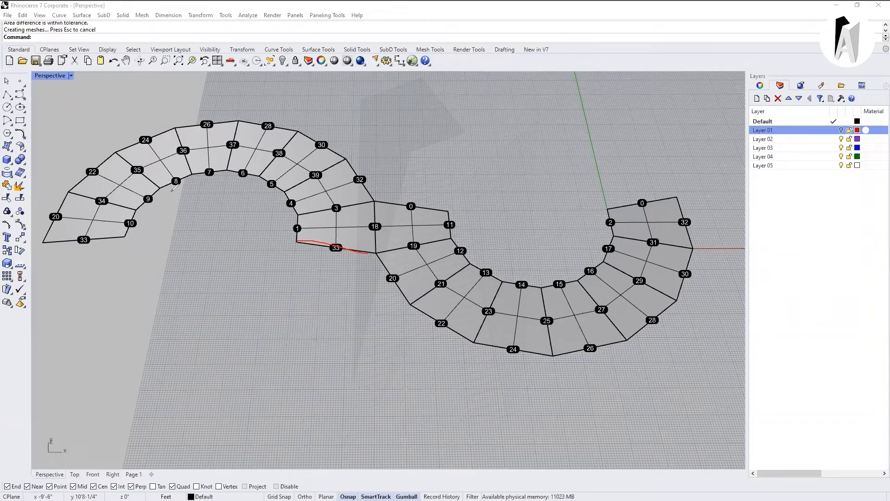
drag(57, 240, 125, 237)
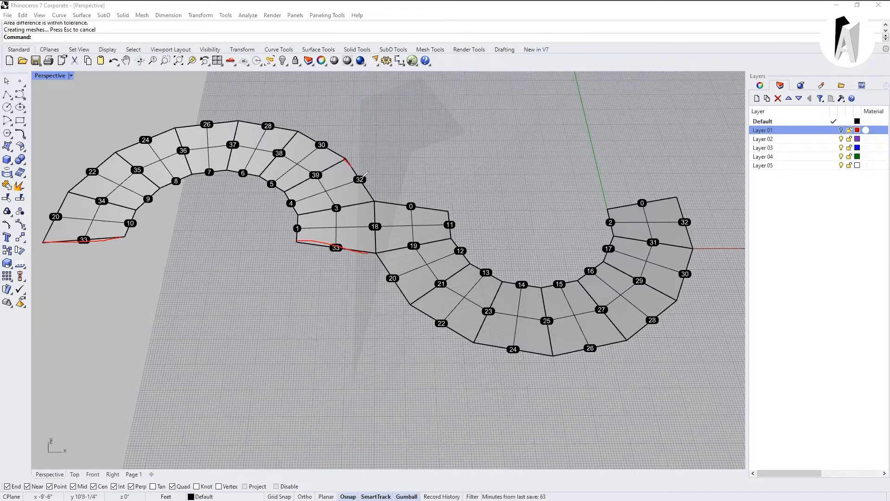
drag(363, 177, 376, 200)
drag(676, 199, 699, 244)
drag(295, 132, 339, 156)
drag(693, 249, 679, 303)
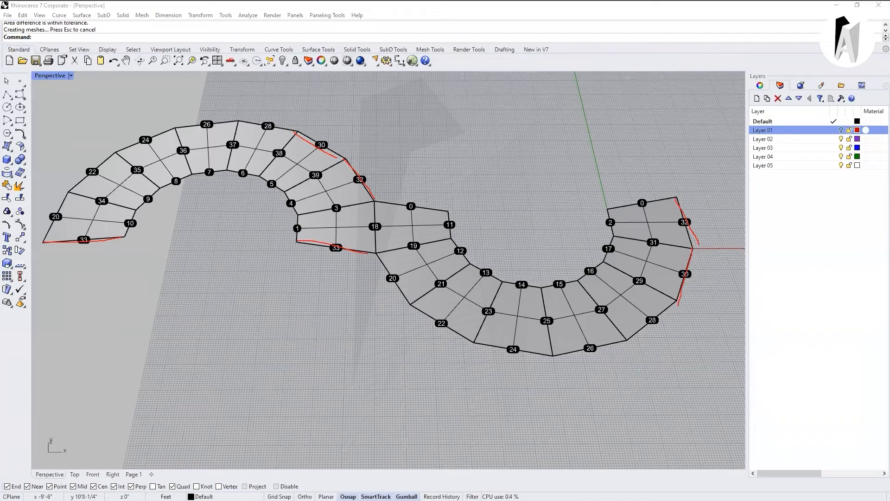
scroll(282, 209, down, 5)
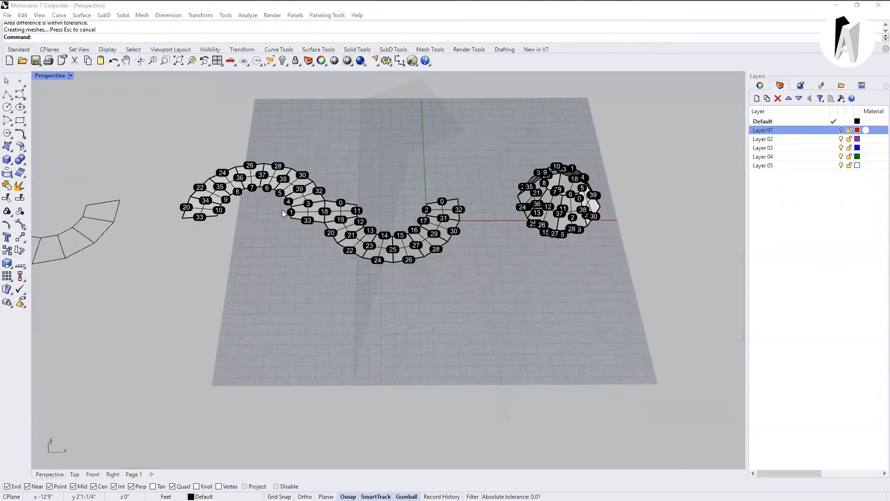
scroll(459, 266, down, 3)
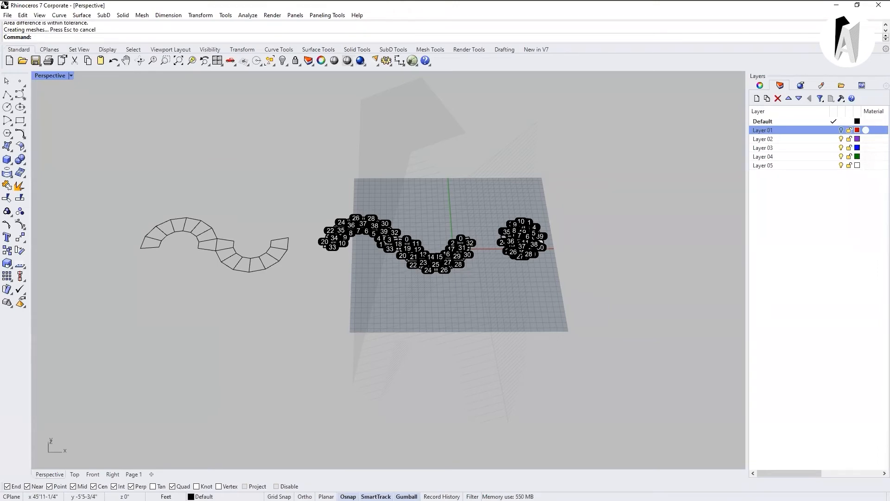
scroll(412, 281, up, 4)
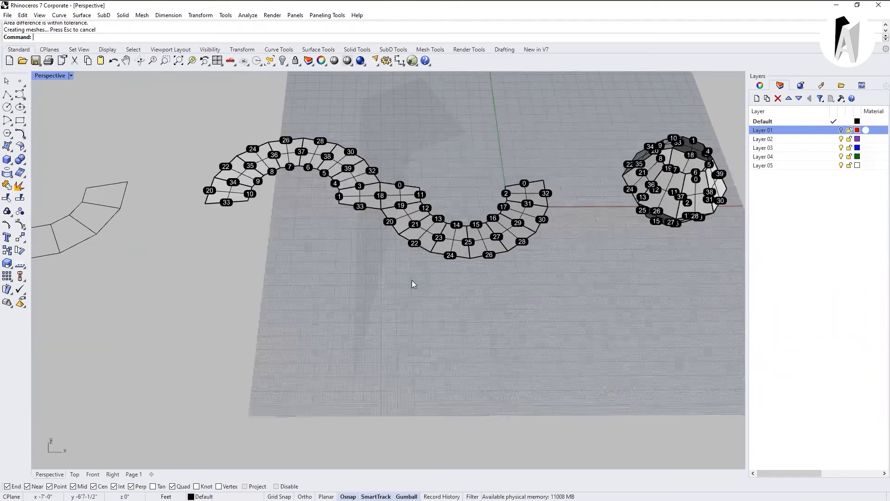
scroll(414, 284, up, 2)
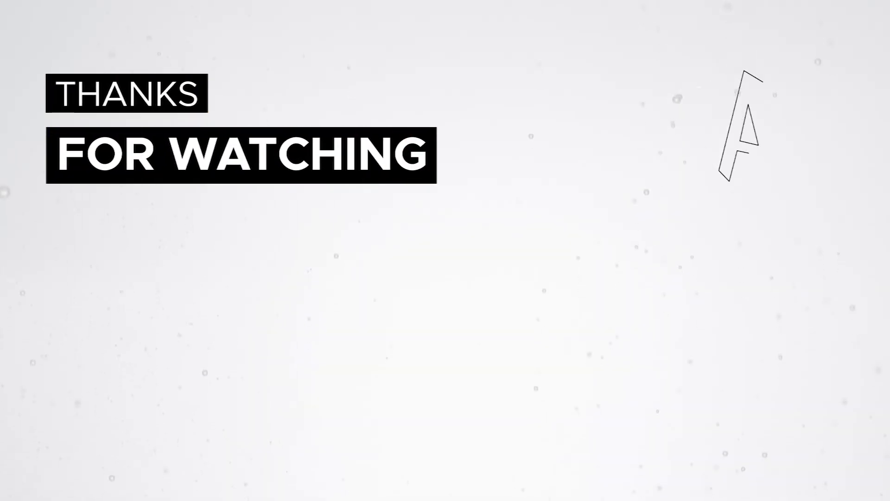